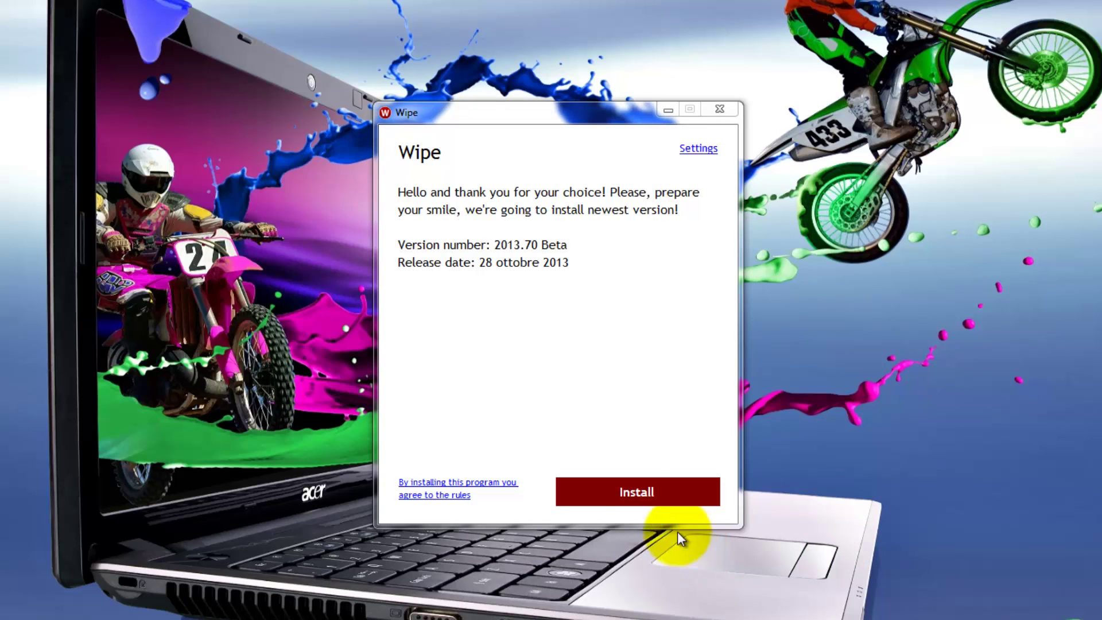
Install the Wipe 2013.70 Beta, accepting the beta warning, until the 'Perfect!' screen appears.
click(630, 494)
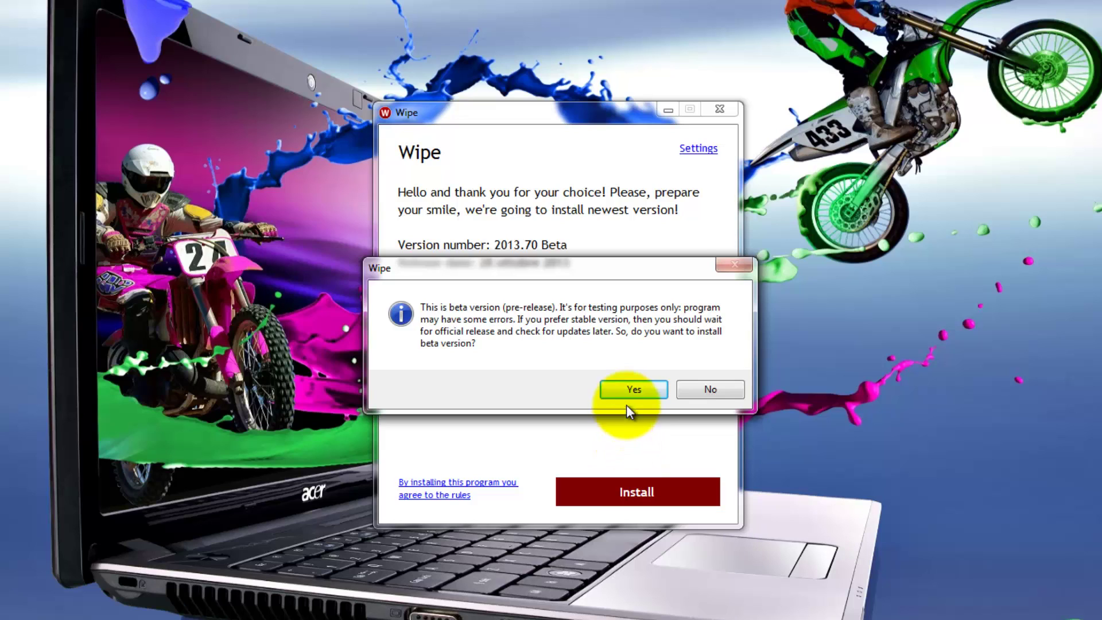
click(628, 388)
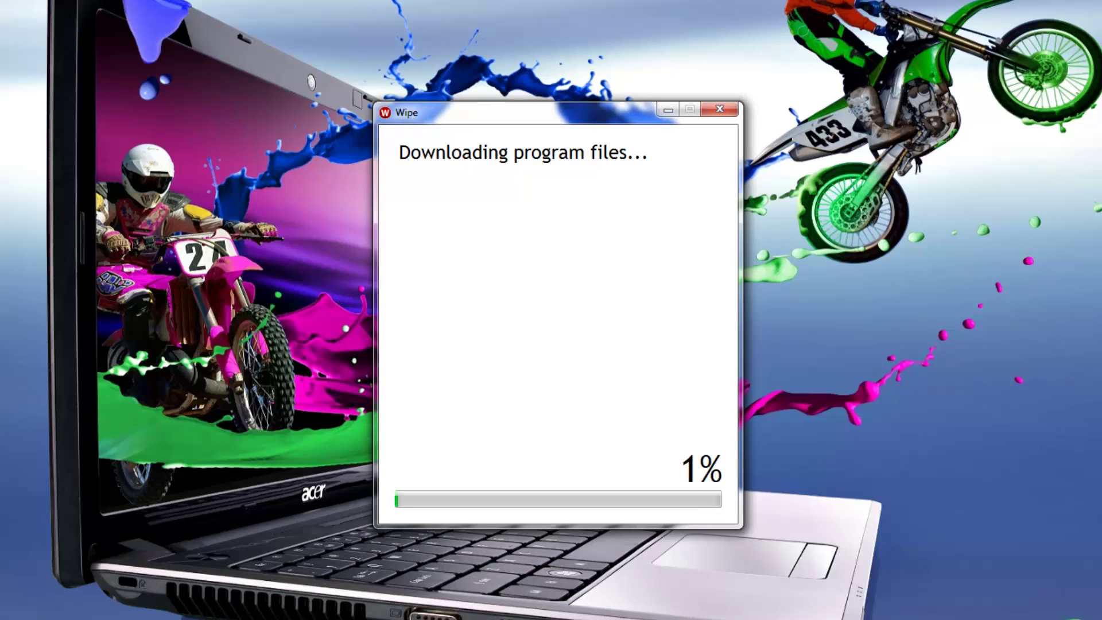
click(569, 540)
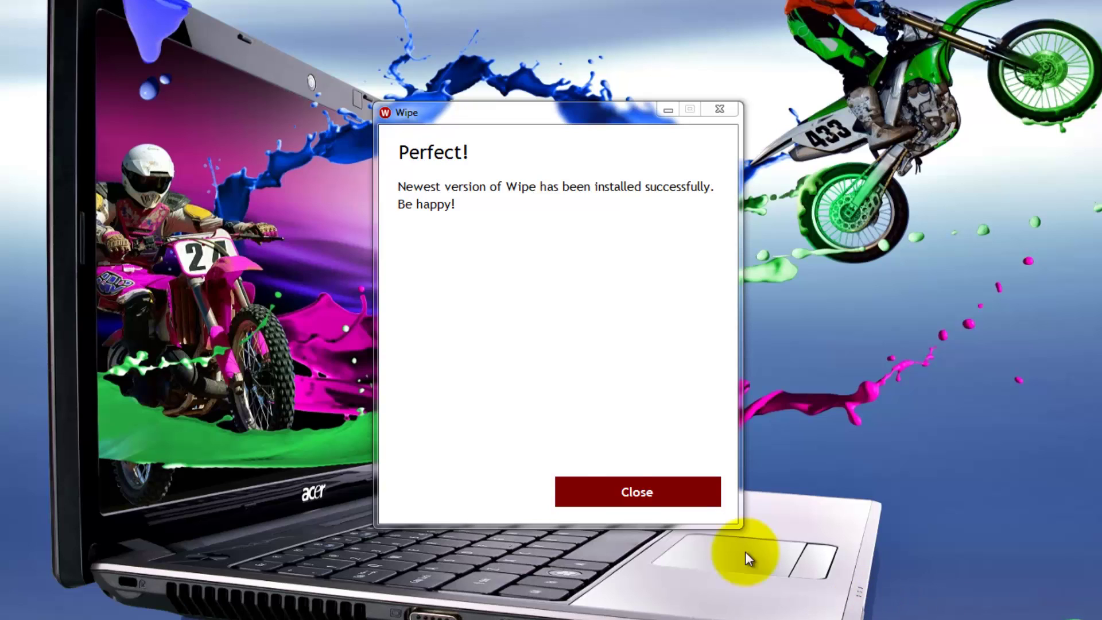
Subscribe your e-mail address to free update notifications and dismiss the thank-you message.
click(618, 495)
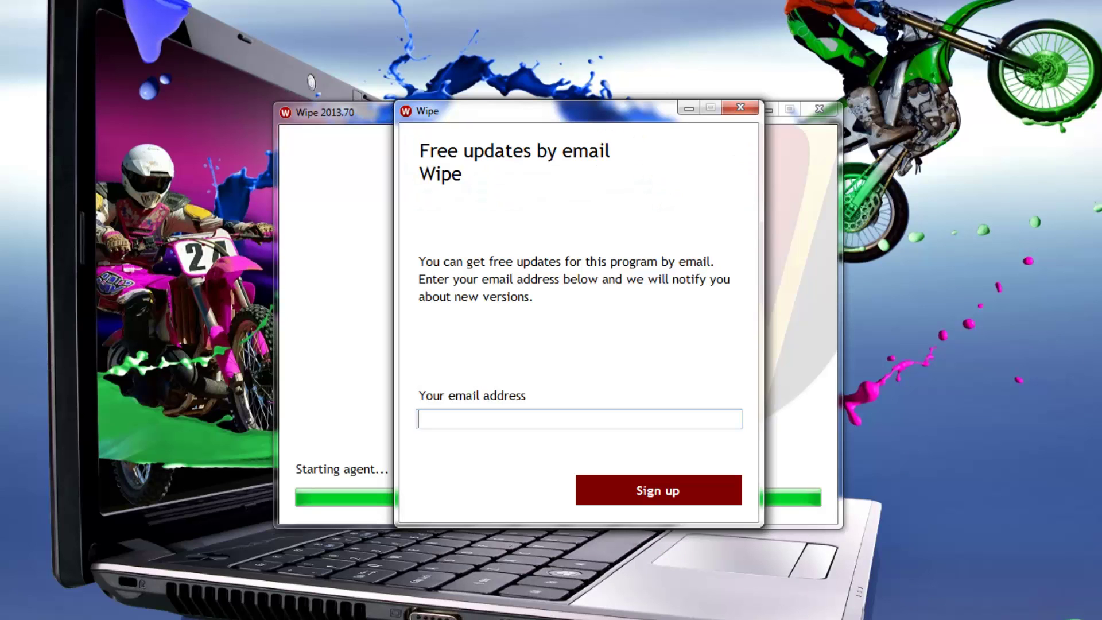
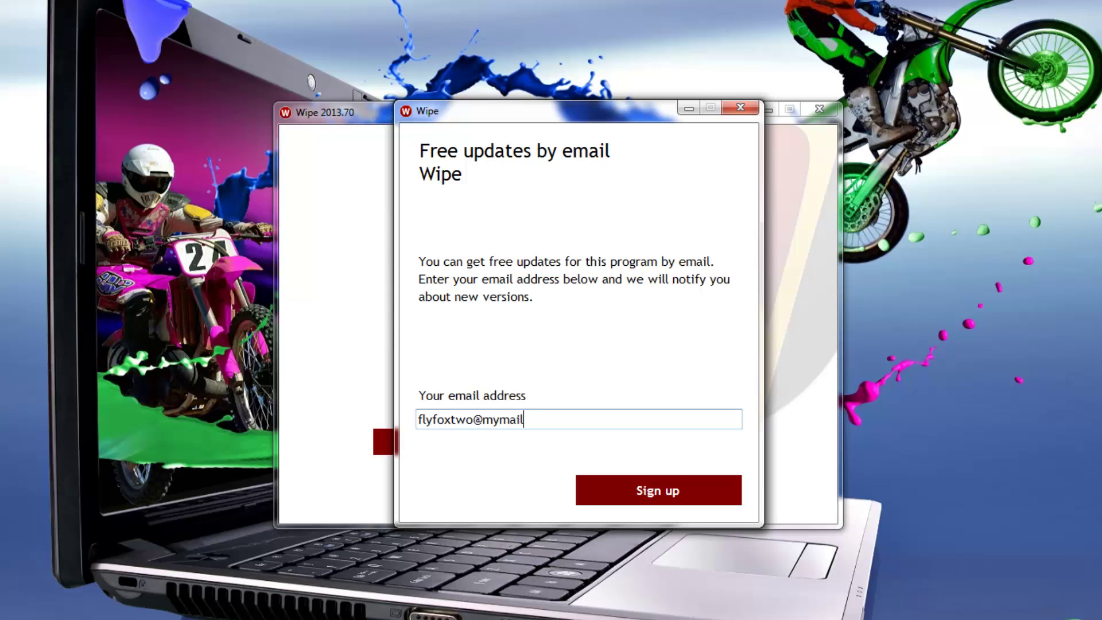
click(672, 491)
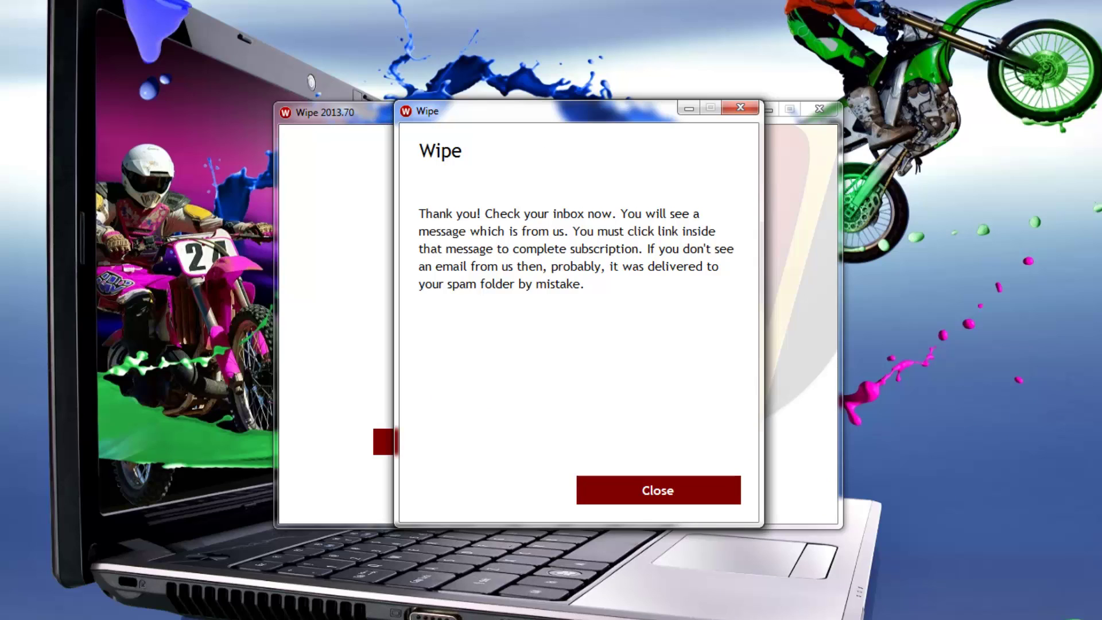
click(624, 494)
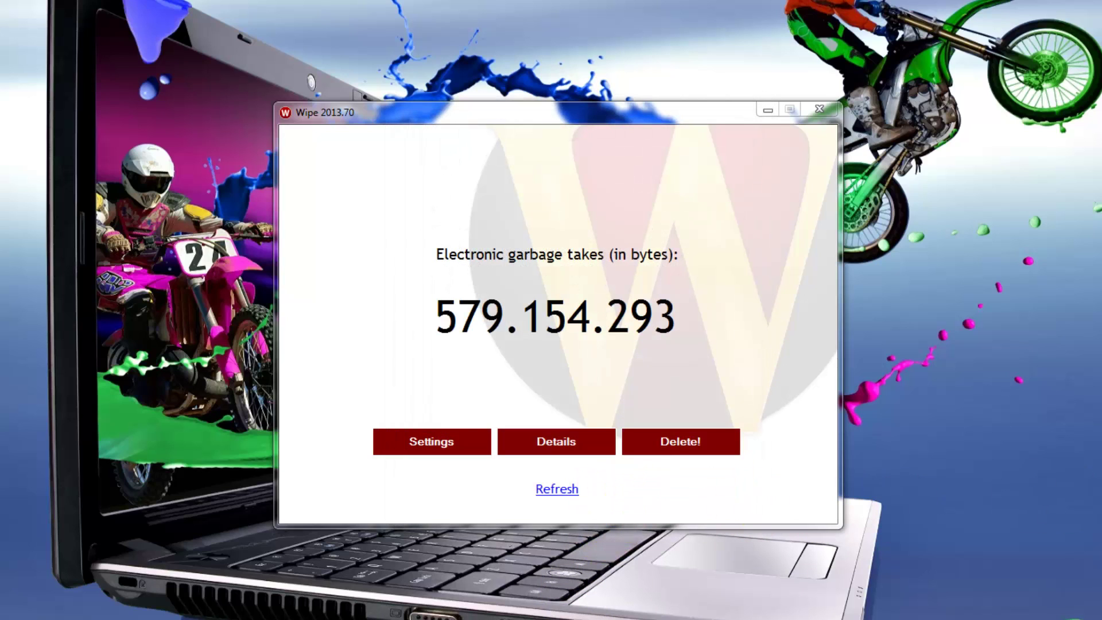
In Preferences, keep English as interface language, then view the Wipe agent and Secure delete pages.
click(430, 446)
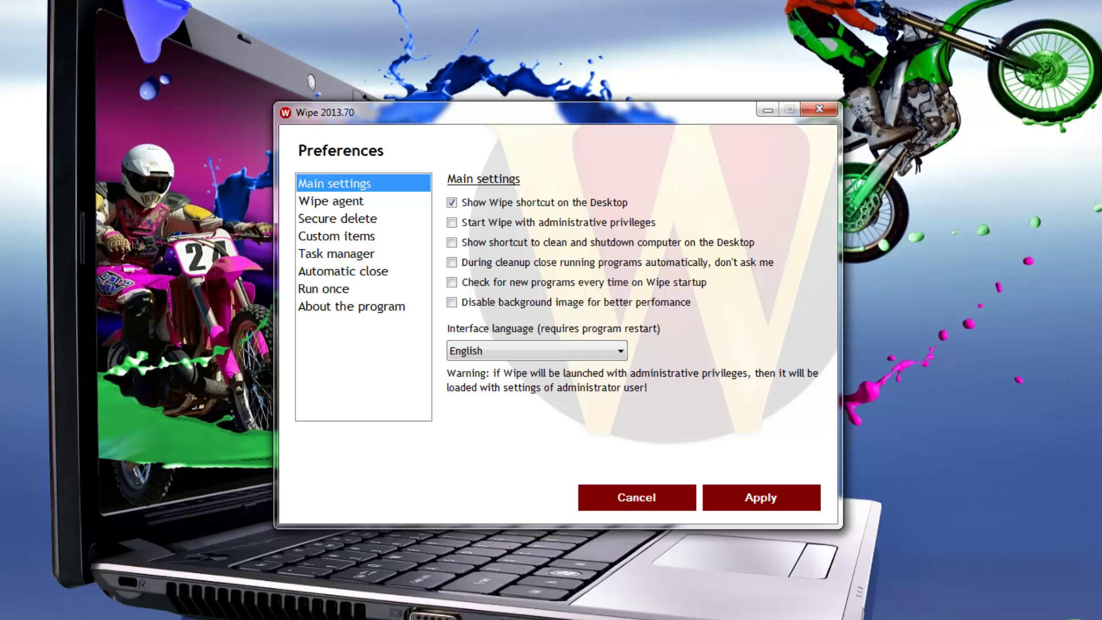
click(620, 353)
click(619, 352)
click(314, 201)
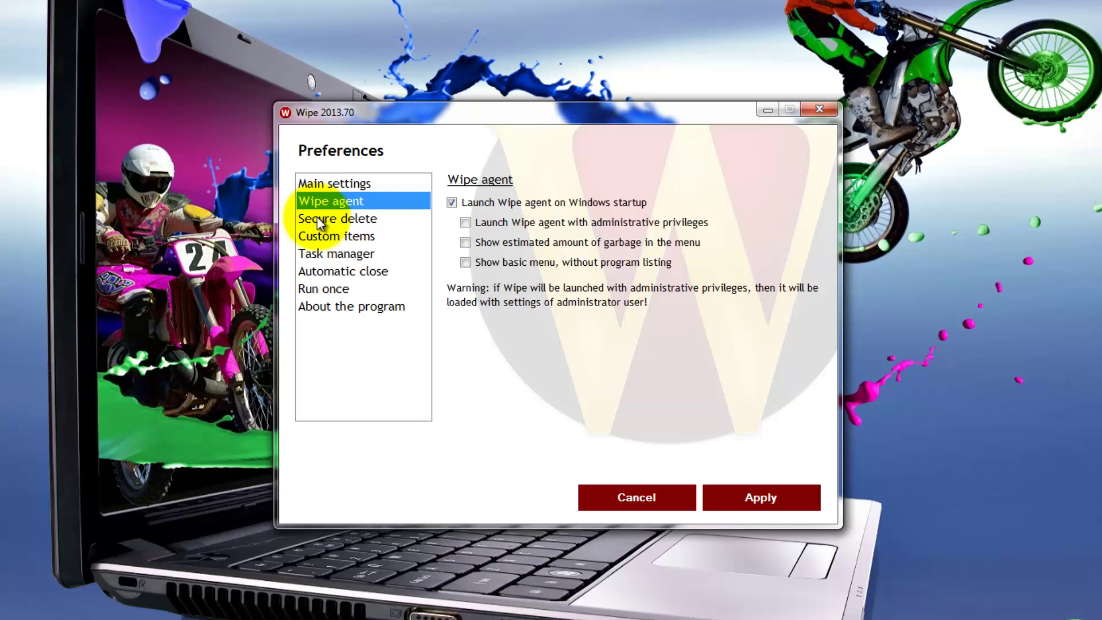
click(317, 217)
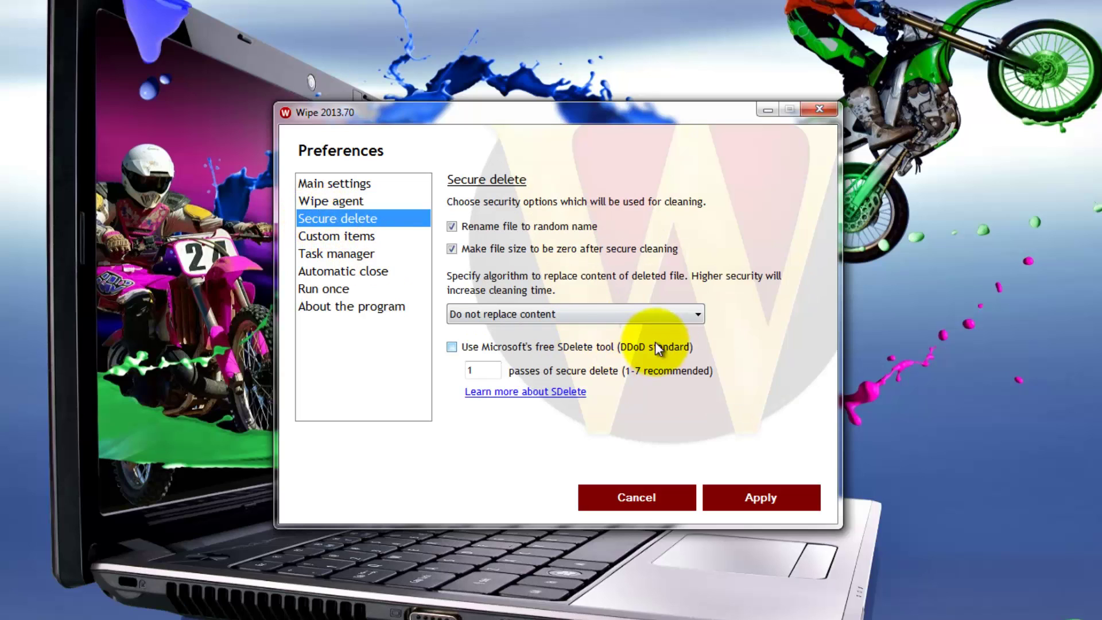
Keep 'Do not replace content' as the overwrite algorithm and view the empty Custom items list.
click(699, 316)
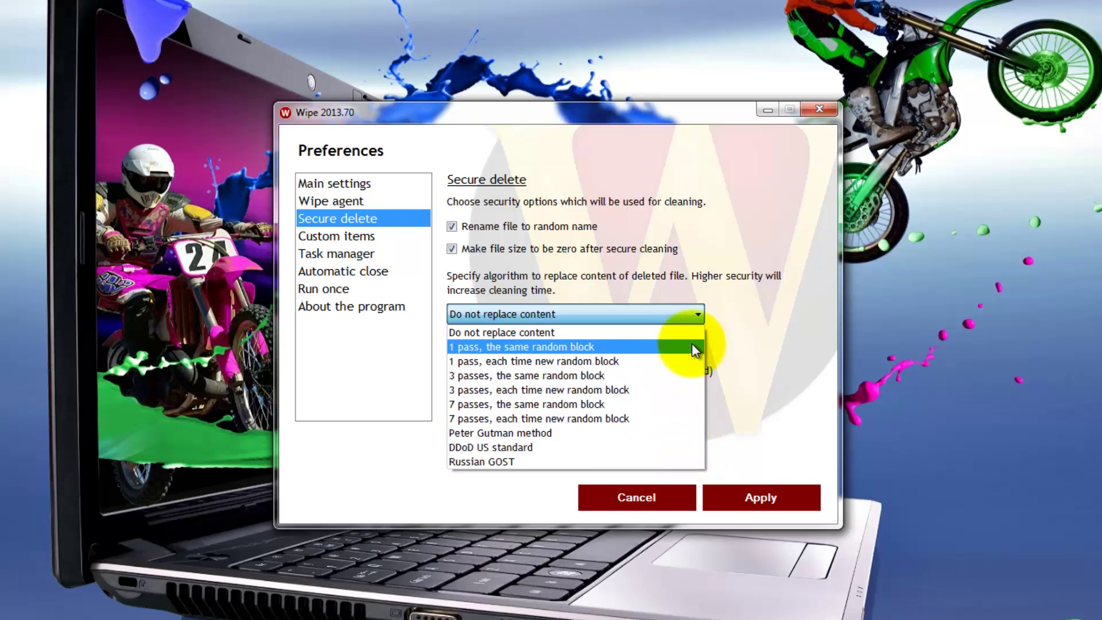
click(708, 311)
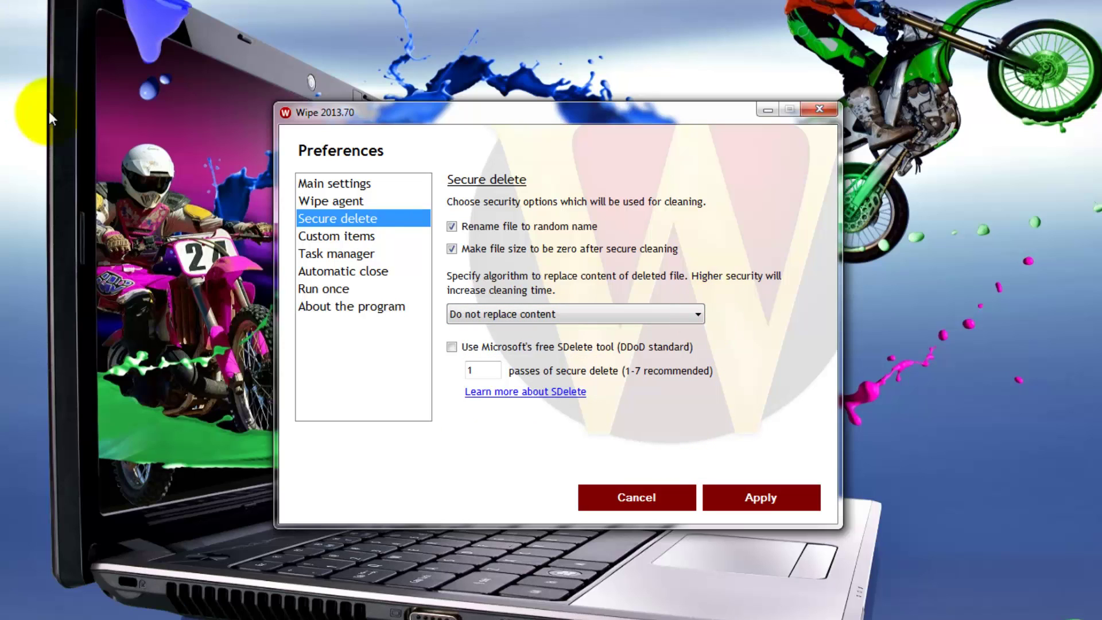
click(314, 234)
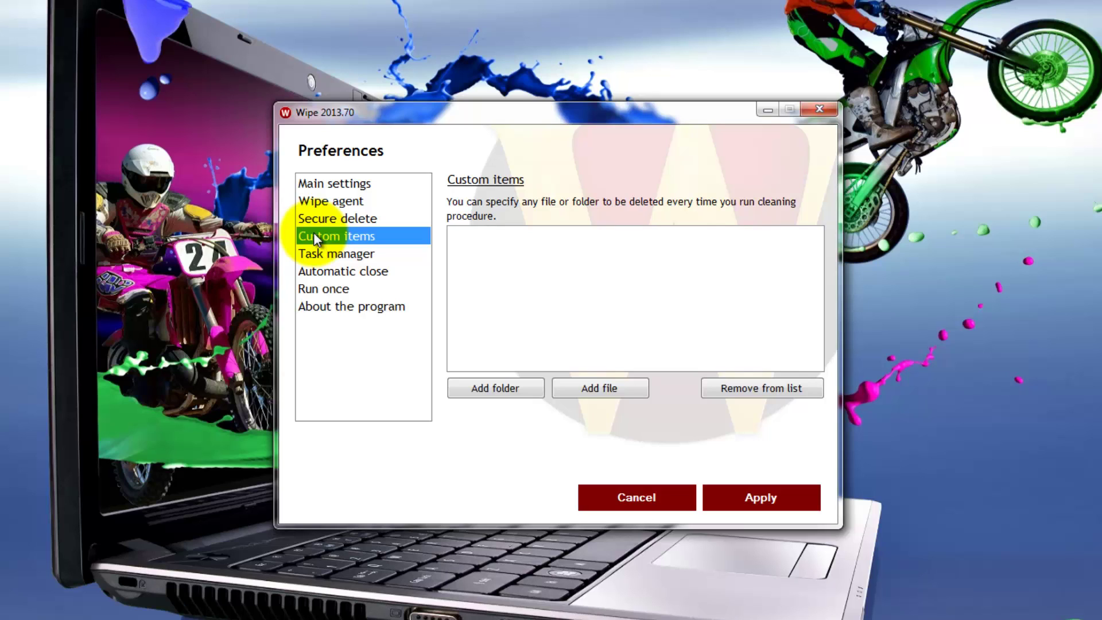
Browse the Task manager, Automatic close, Run once and About pages, then close Preferences.
click(317, 254)
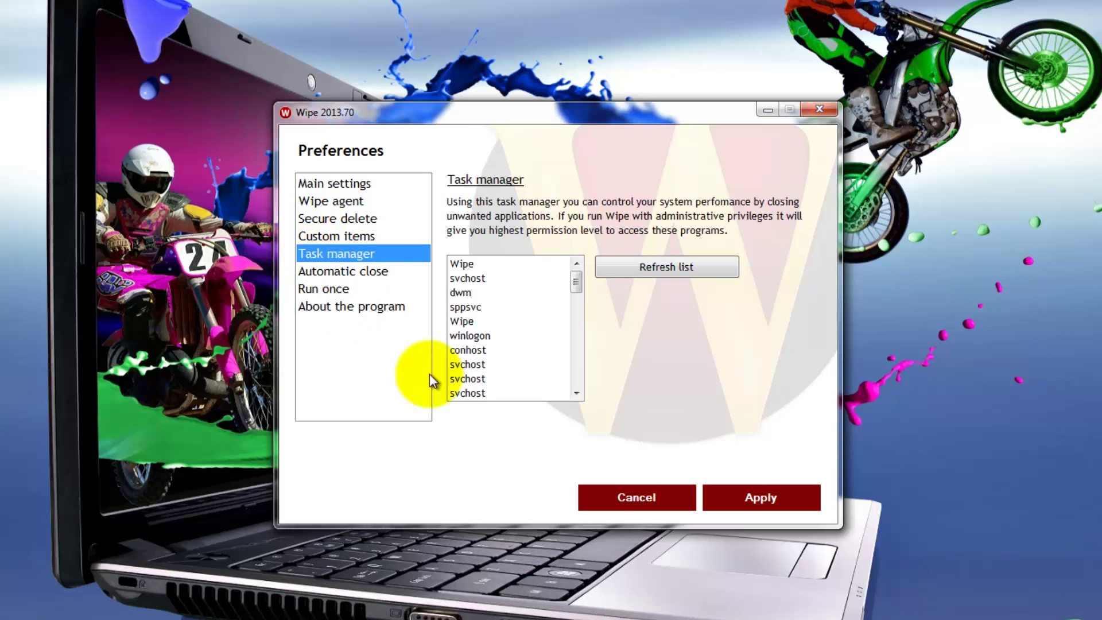
drag(573, 284, 576, 270)
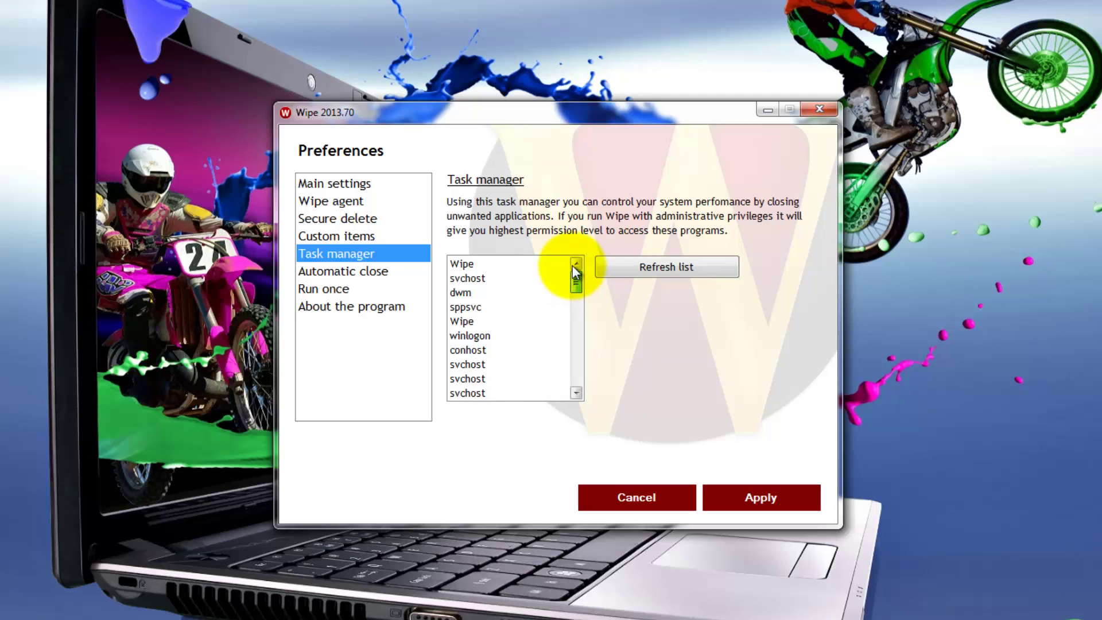
click(346, 270)
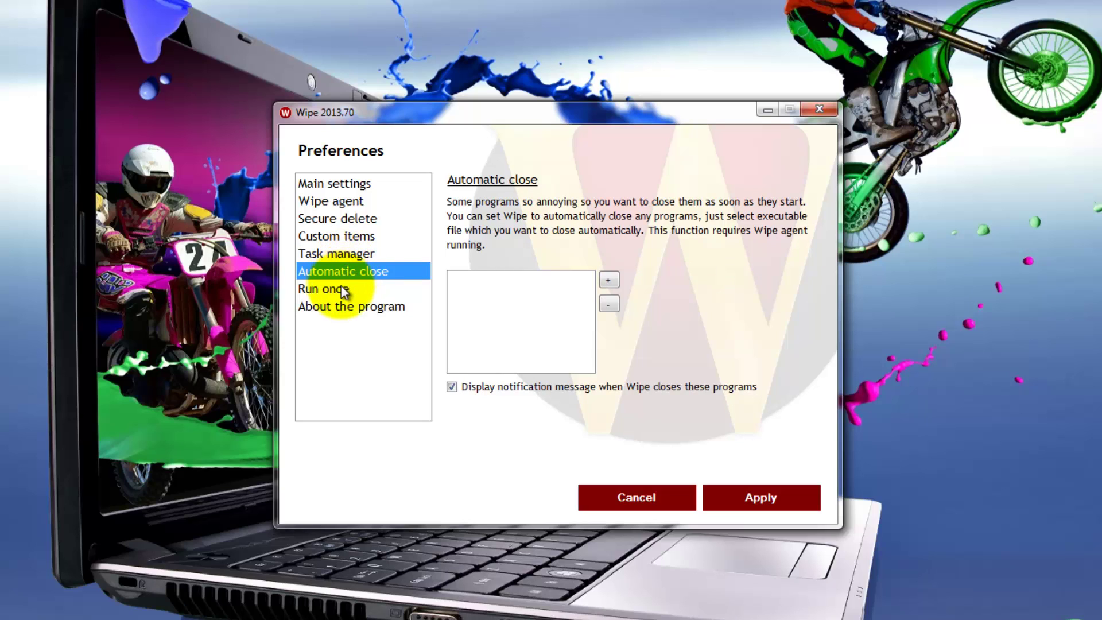
click(344, 291)
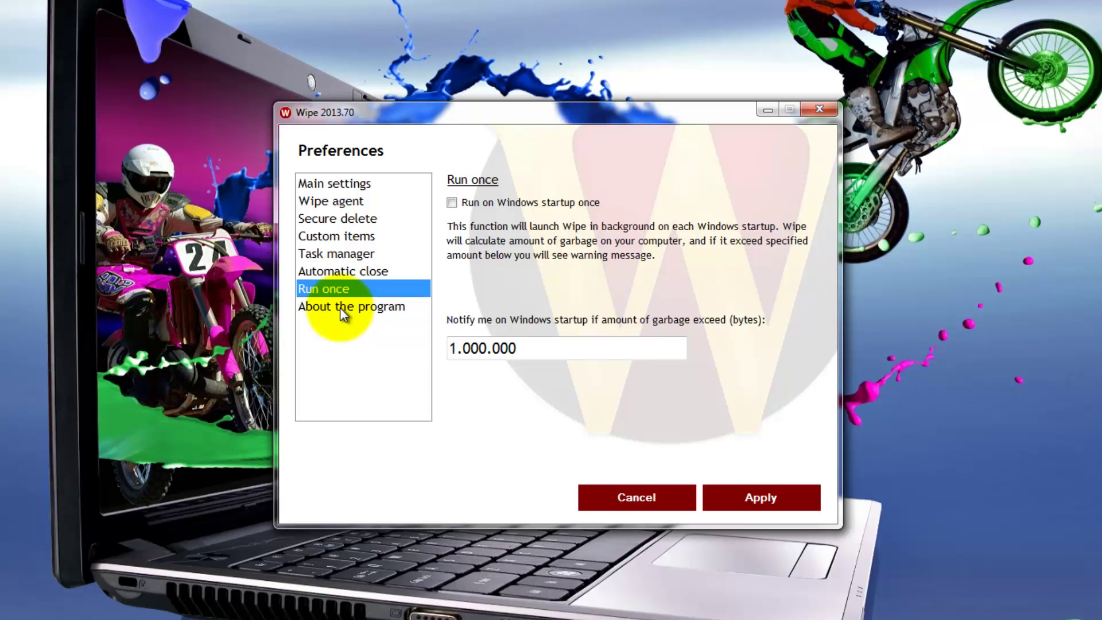
click(340, 308)
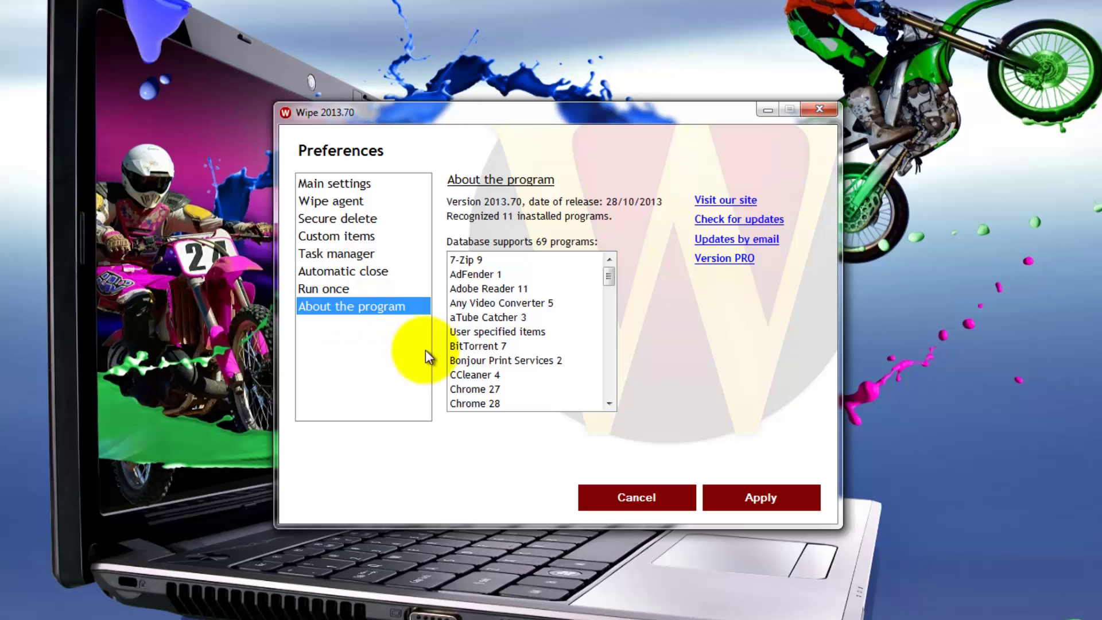
drag(609, 279, 600, 262)
click(741, 501)
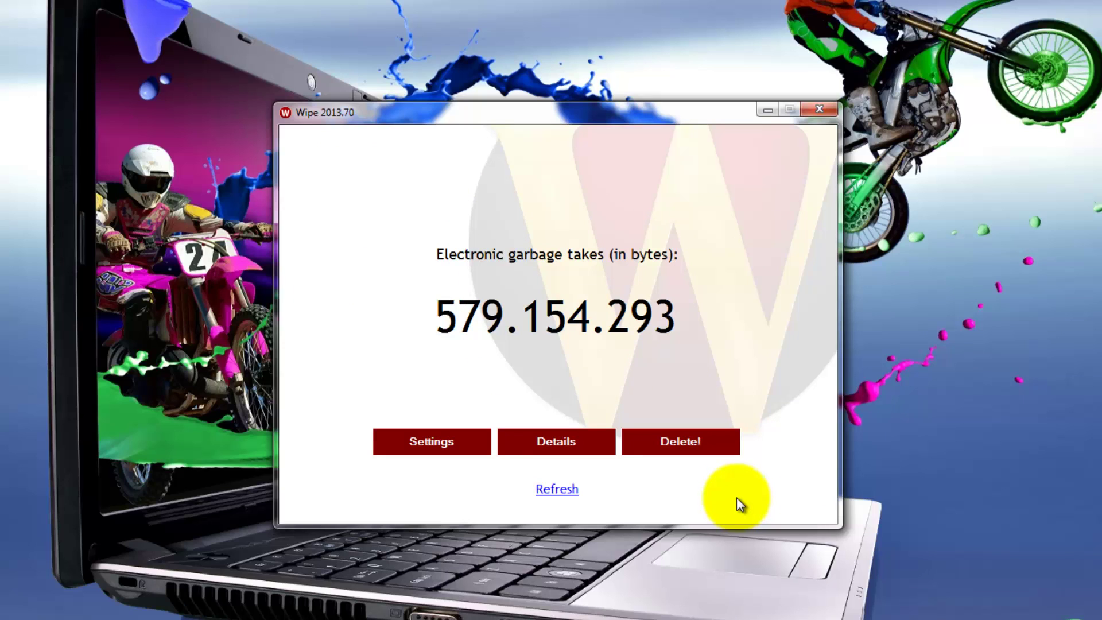
Show the Detailed listing of the 579.154.293 bytes of garbage.
click(554, 444)
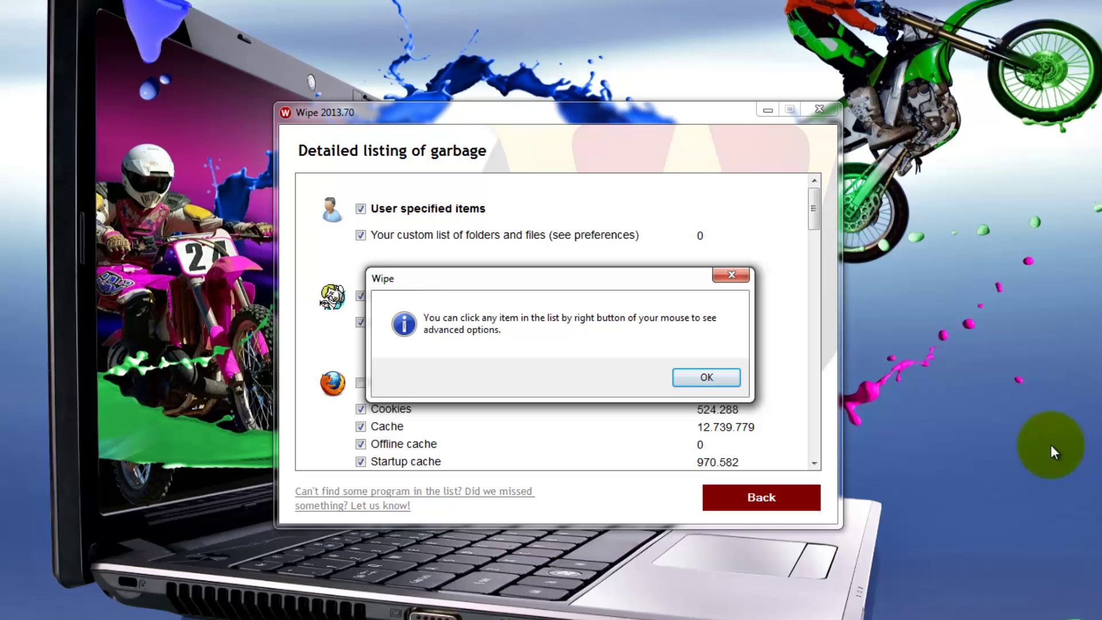
Dismiss the right-click tip, scroll through the per-program garbage list, and go back to the main total.
click(733, 390)
click(704, 383)
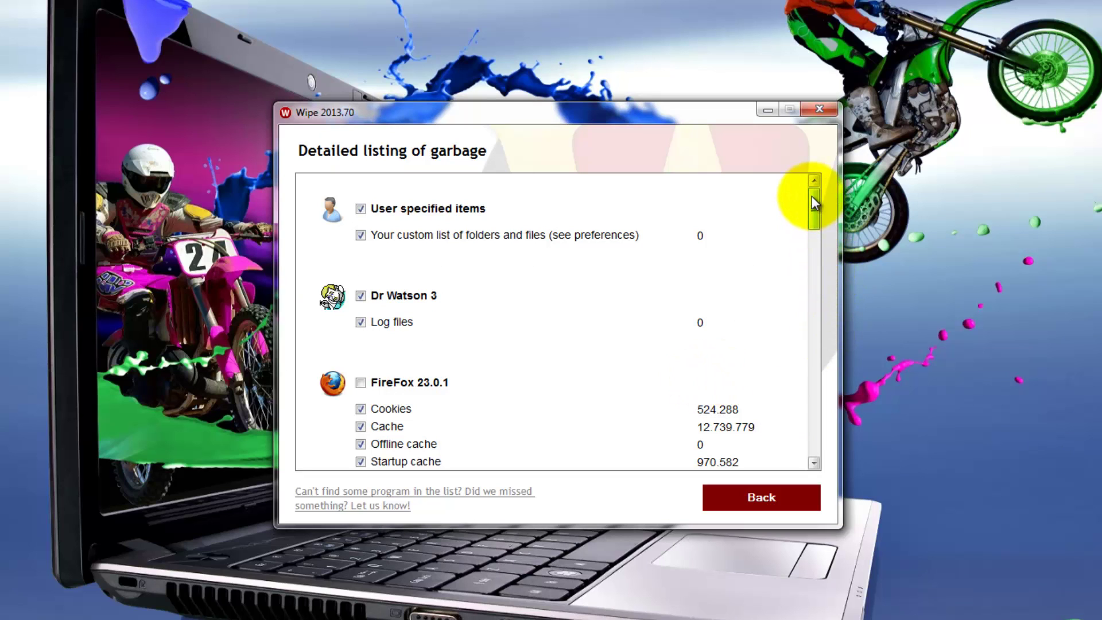
drag(815, 207, 827, 291)
mouse_move(828, 295)
mouse_down()
mouse_move(835, 434)
mouse_move(806, 310)
mouse_move(801, 194)
mouse_up()
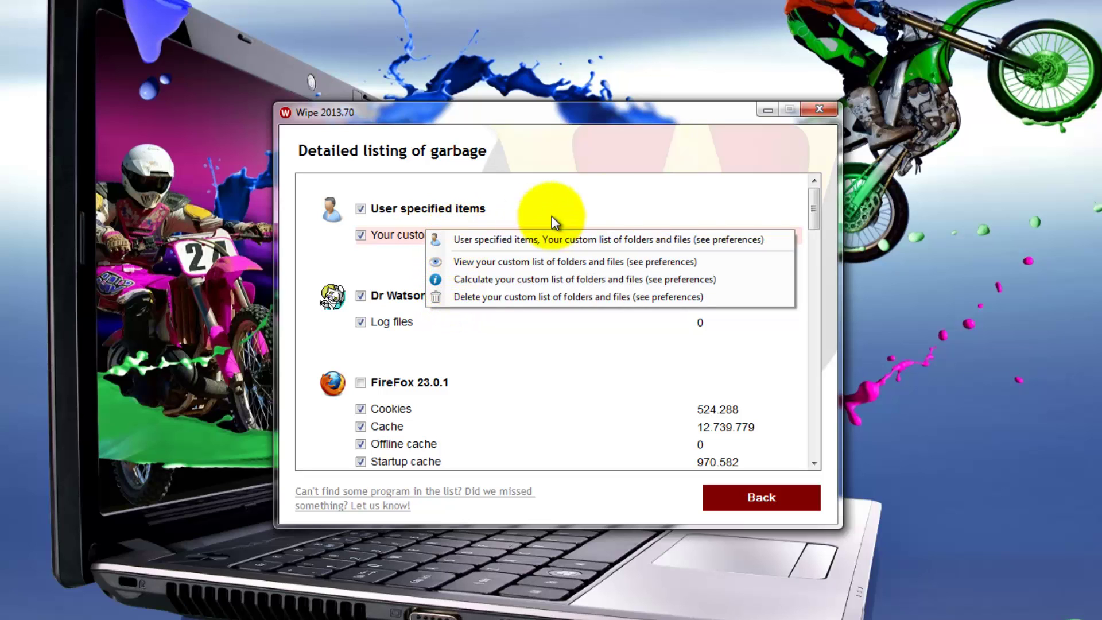
click(815, 206)
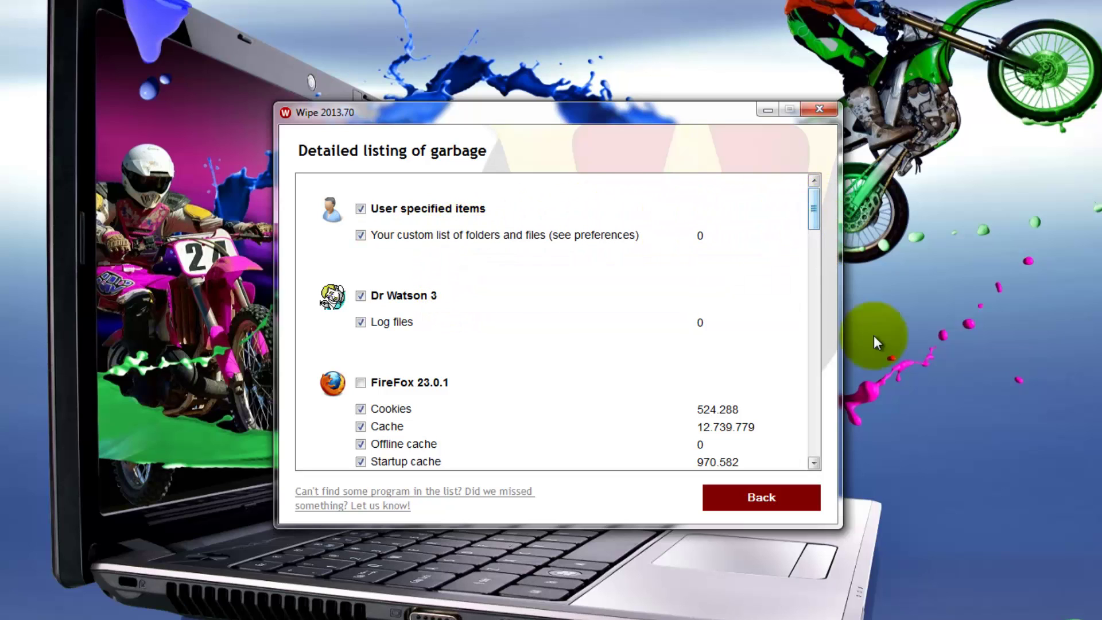
click(716, 498)
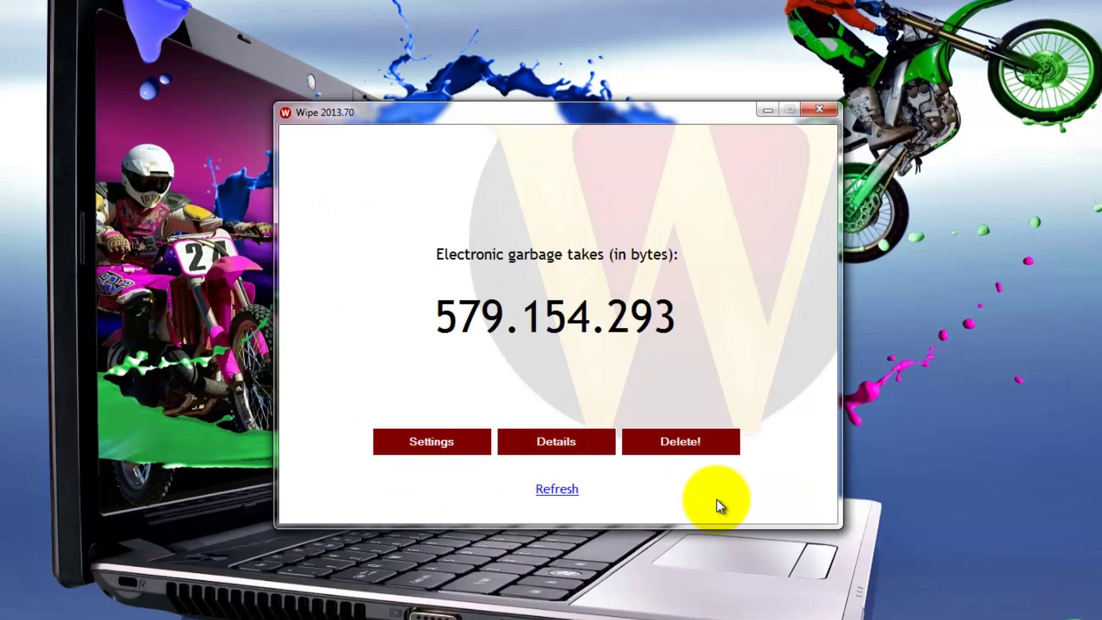
Delete the garbage and refresh, leaving only 3.358 bytes remaining.
click(672, 443)
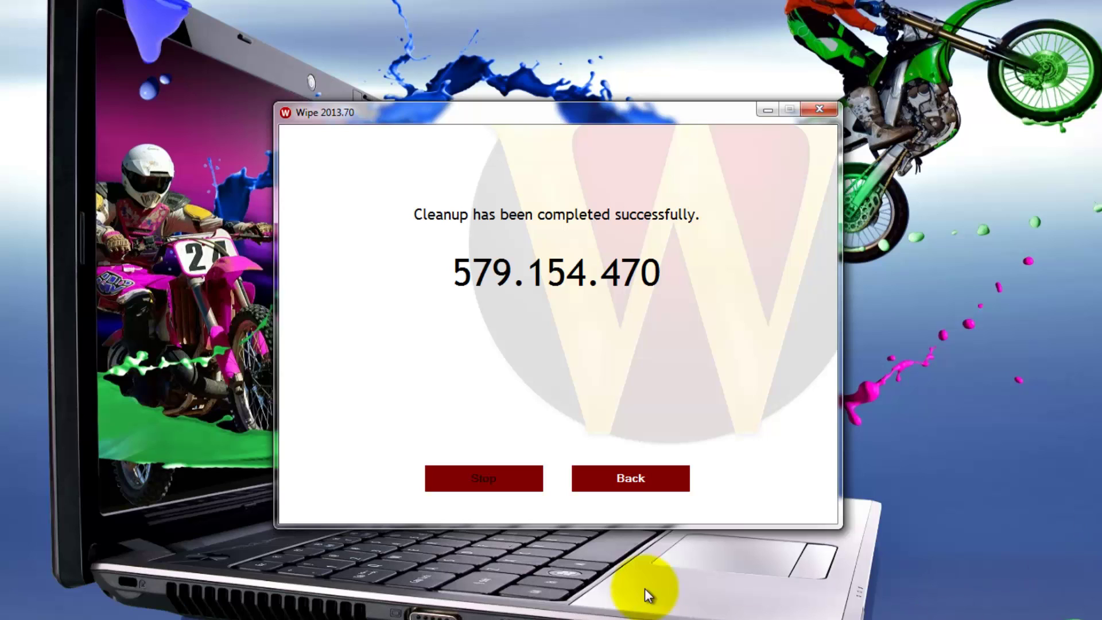
click(625, 482)
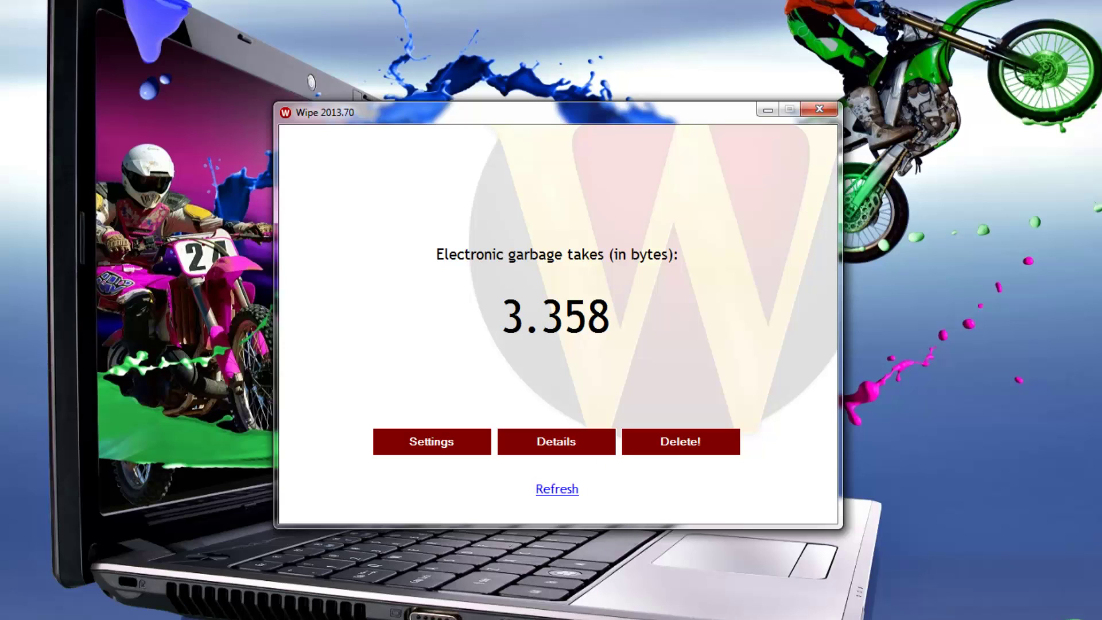
click(553, 493)
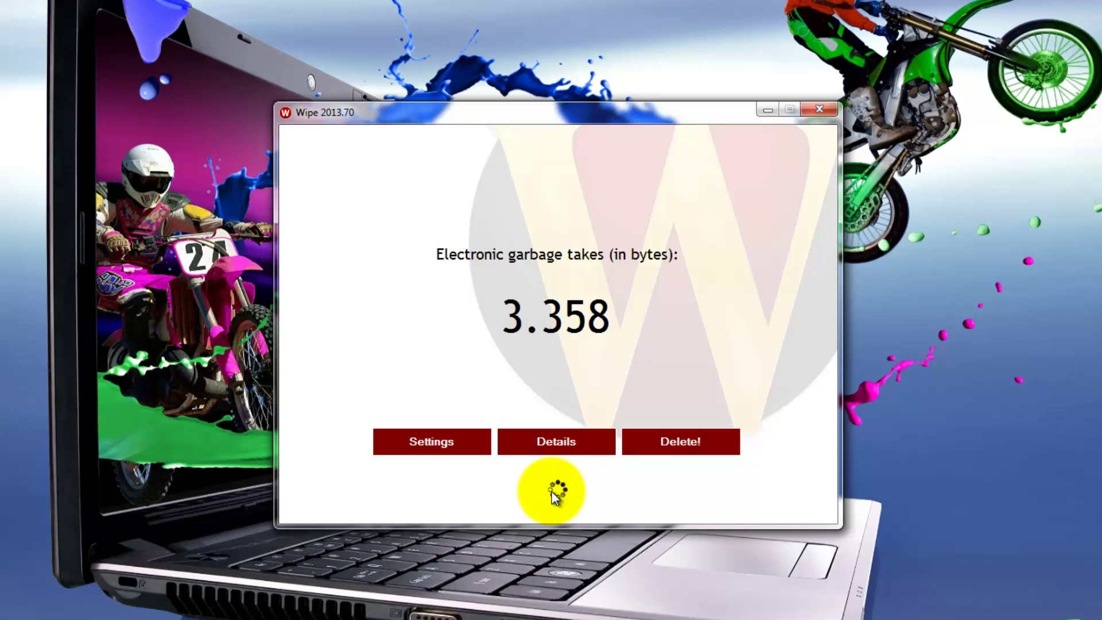